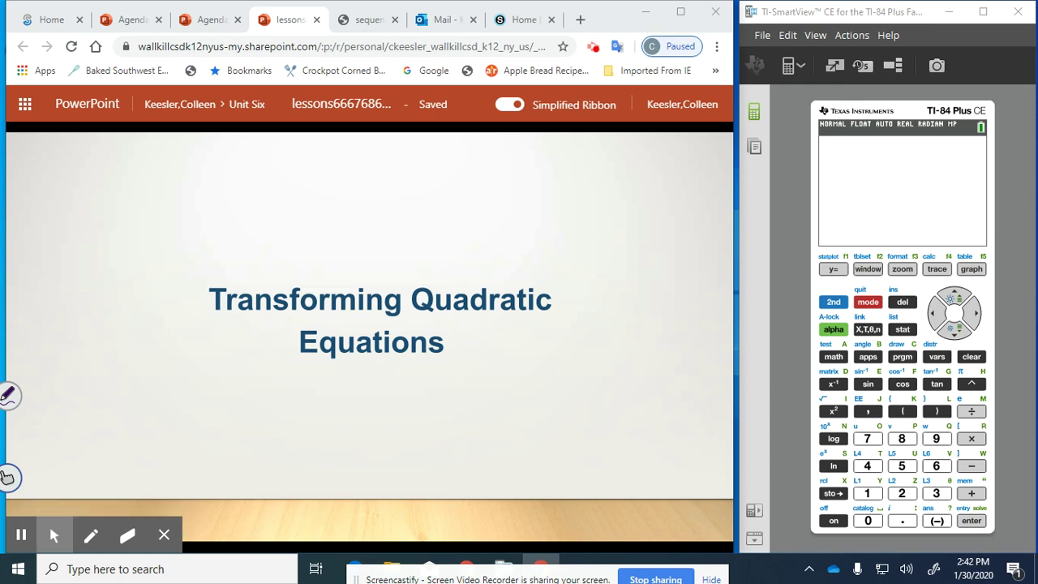
Advance to the slide defining transformations and the vertex form y = a(x – h)² + k.
key(Right)
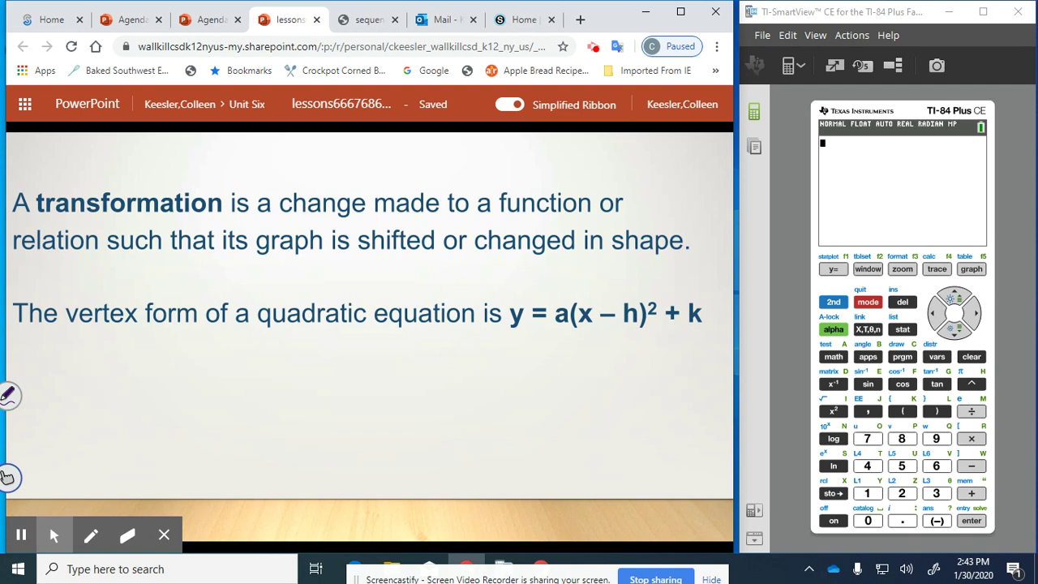
Underline h and k in the vertex form with the pen and write (h,k) beneath it.
mouse_move(610, 329)
mouse_down()
mouse_move(620, 338)
mouse_move(643, 327)
mouse_move(717, 332)
mouse_up()
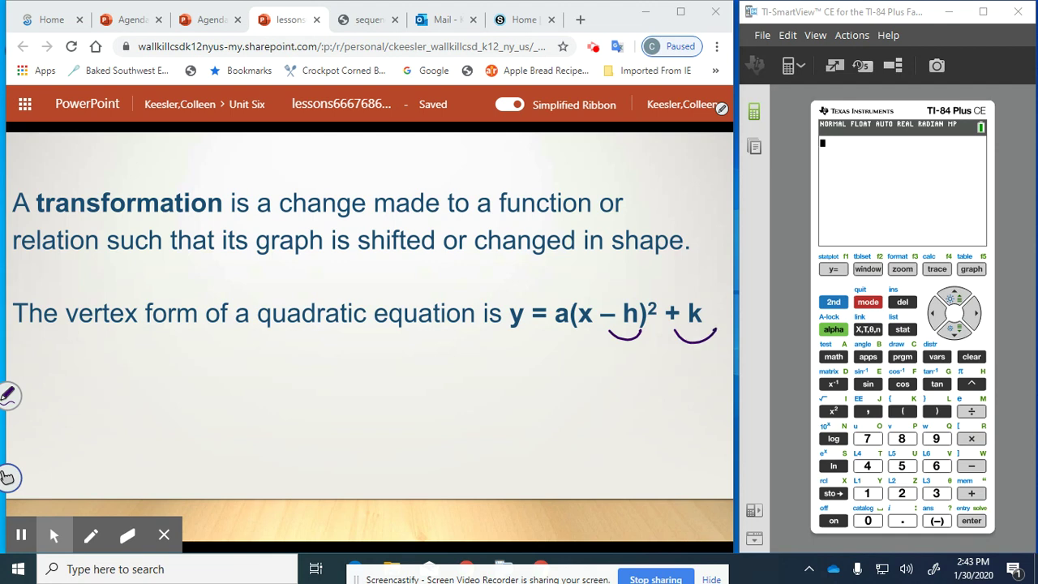
mouse_move(624, 352)
mouse_down()
mouse_move(618, 396)
mouse_move(652, 394)
mouse_move(656, 412)
mouse_up()
drag(670, 362, 670, 391)
drag(681, 368, 691, 389)
drag(691, 355, 693, 397)
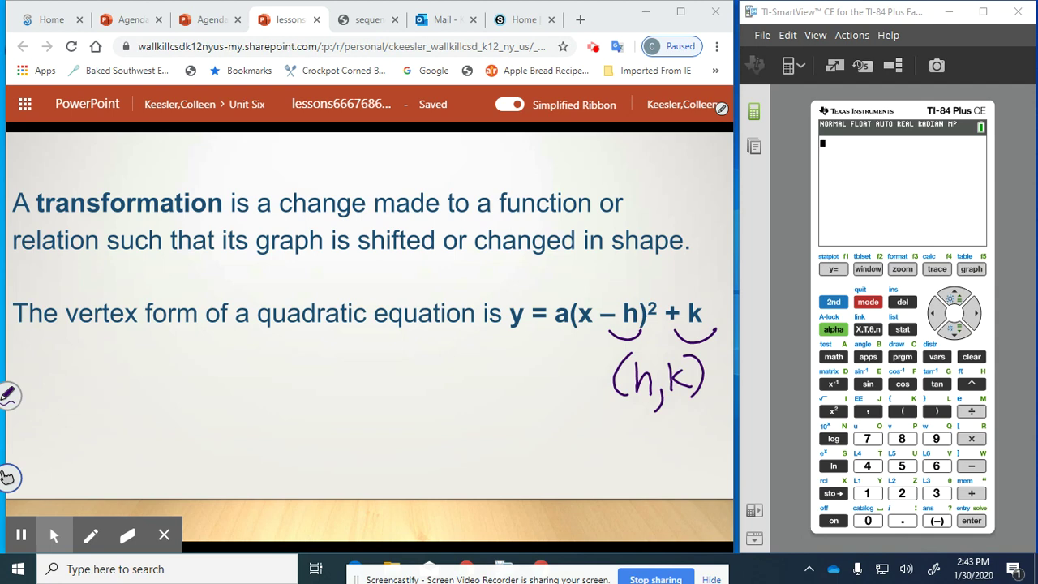
Write +h, -k and (-h, -k) sign notes, then clear the ink and advance to the dilating slide.
mouse_move(600, 292)
mouse_down()
mouse_move(621, 292)
mouse_move(610, 301)
mouse_up()
mouse_move(625, 276)
mouse_down()
mouse_move(639, 299)
mouse_move(680, 290)
mouse_up()
drag(689, 281, 694, 294)
drag(696, 291, 713, 292)
drag(625, 412, 621, 448)
mouse_move(630, 432)
mouse_down()
mouse_move(660, 441)
mouse_move(662, 459)
mouse_move(687, 429)
mouse_up()
drag(692, 416, 692, 435)
mouse_move(704, 421)
mouse_down()
mouse_move(694, 429)
mouse_move(705, 440)
mouse_up()
drag(710, 405, 707, 449)
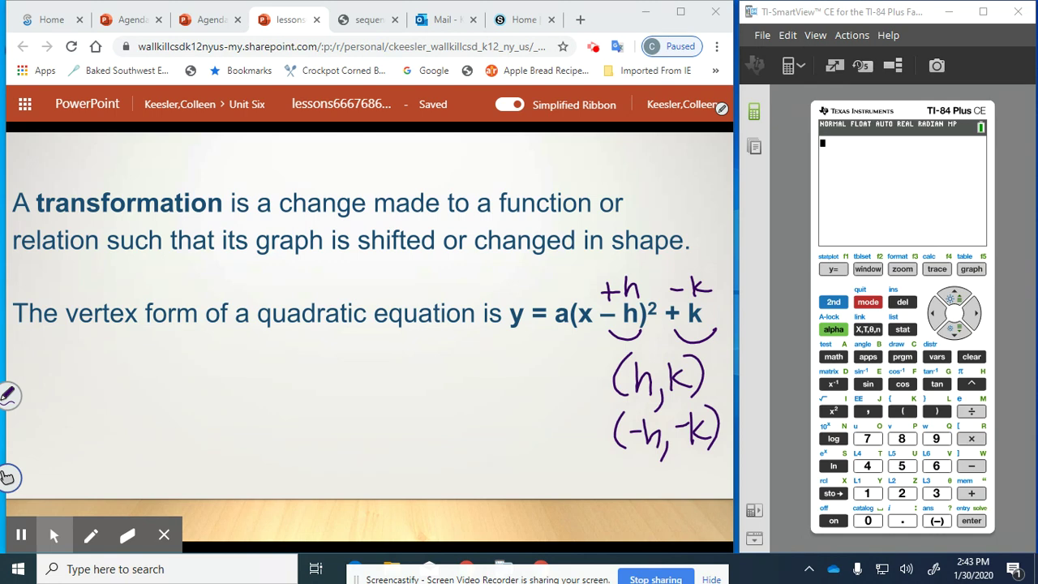
click(673, 370)
click(470, 348)
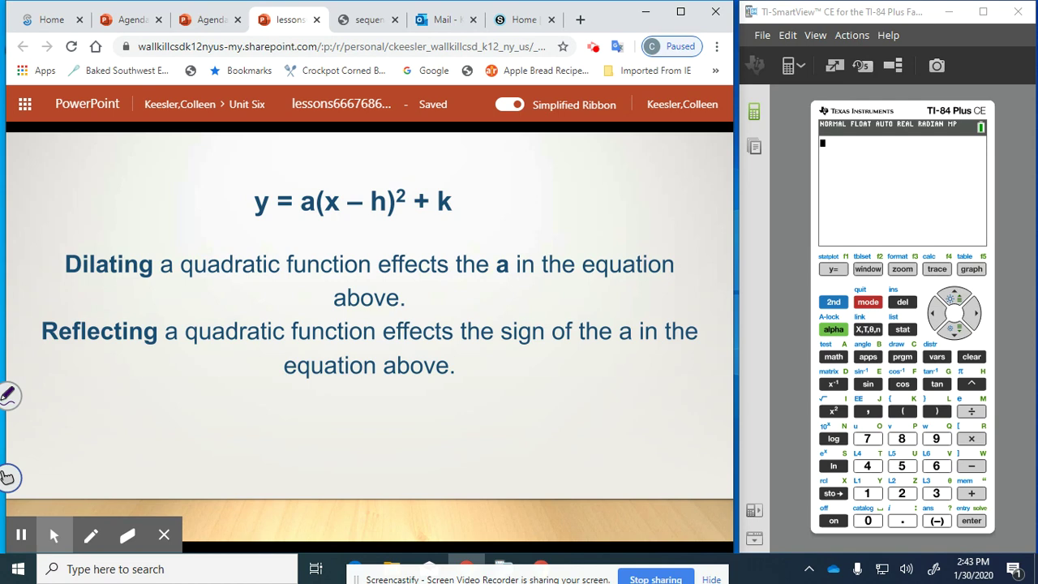
Advance to the graphing slide and enter Y1 = X² on the calculator.
key(Right)
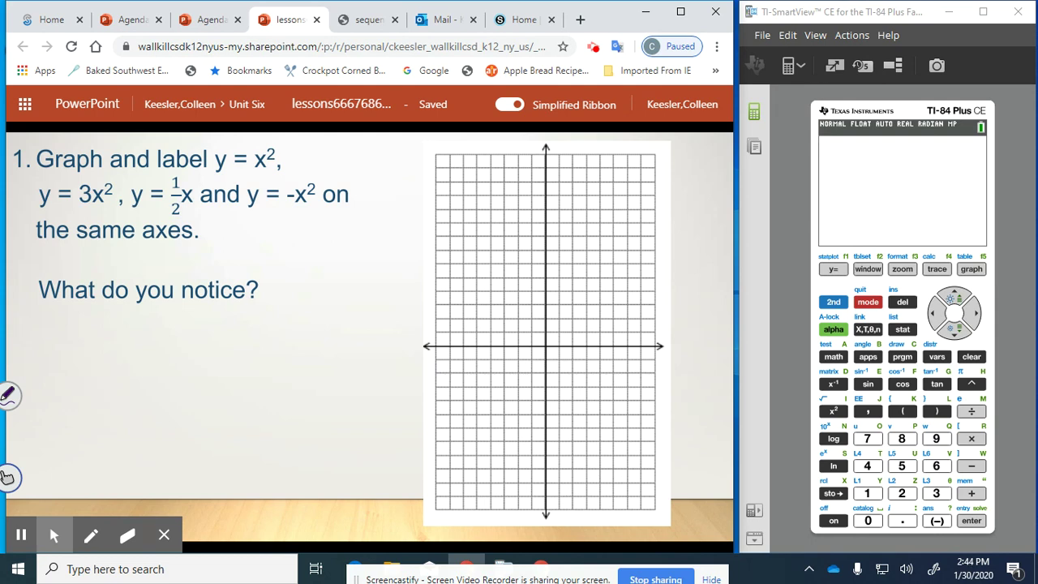
click(833, 269)
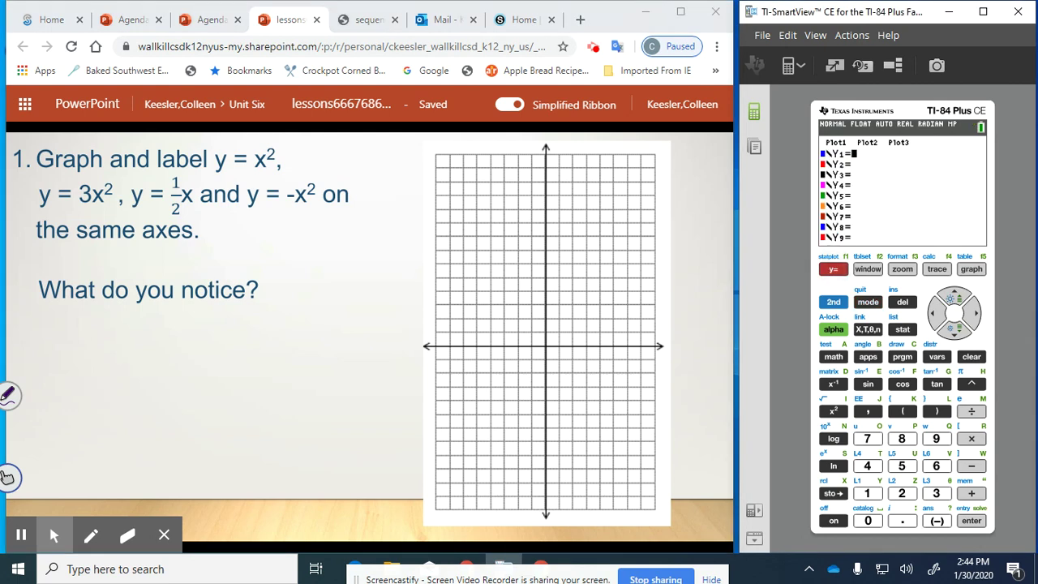
click(833, 411)
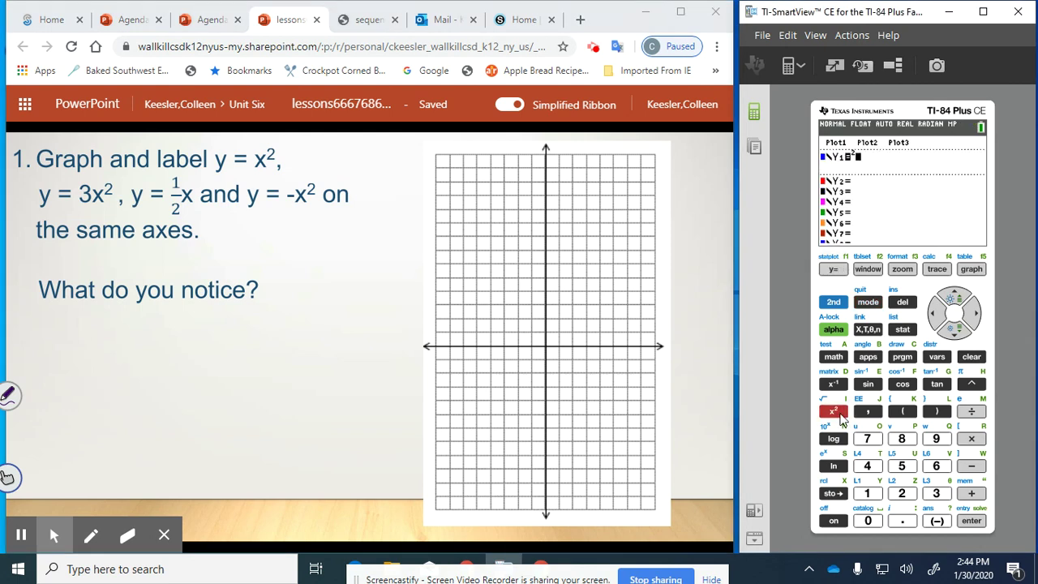
click(868, 329)
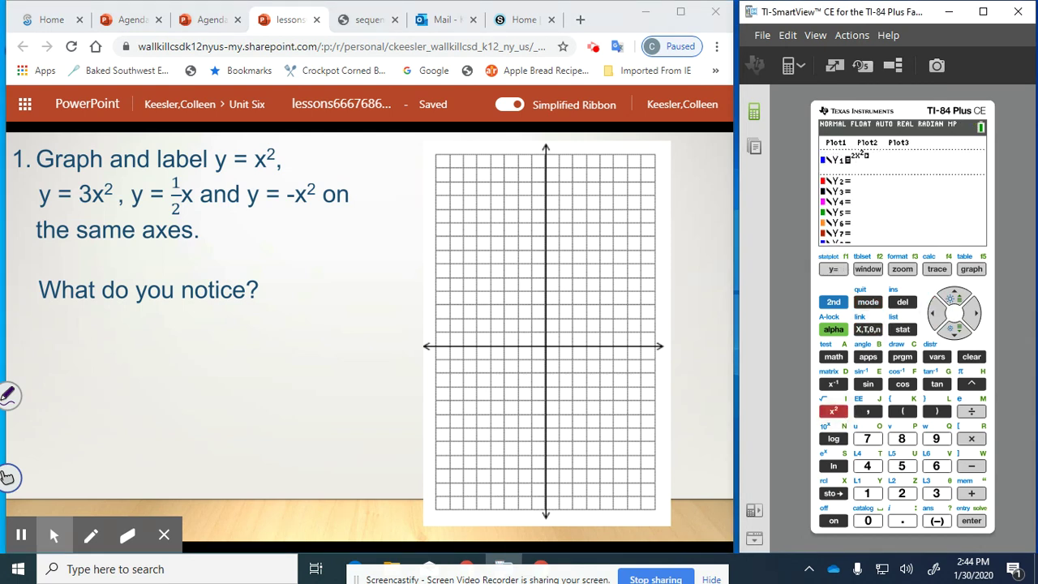
click(971, 356)
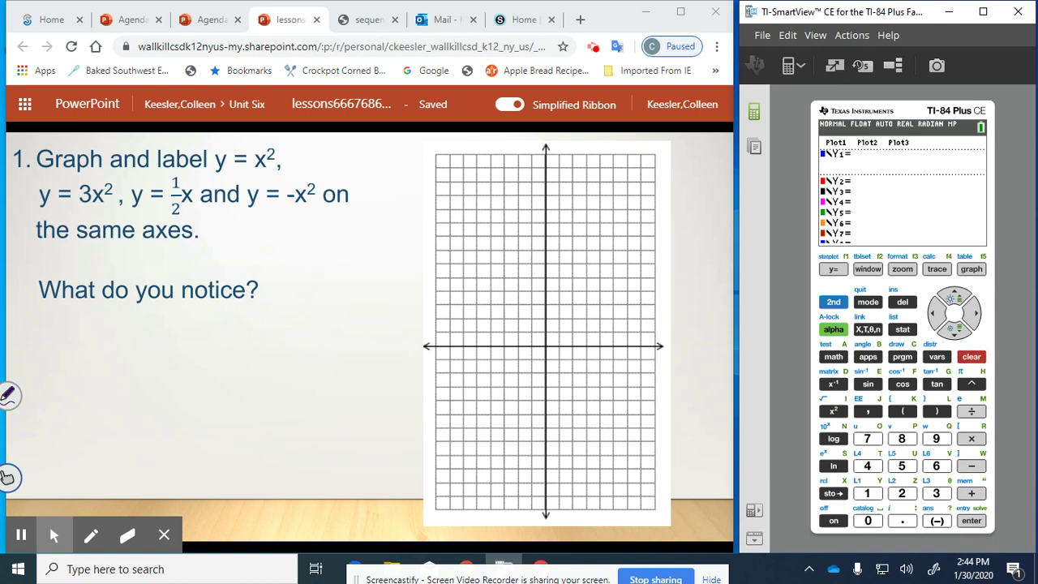
click(867, 329)
click(833, 411)
Display the Y1 table of values, scrolled up to start at X = -3.
click(833, 302)
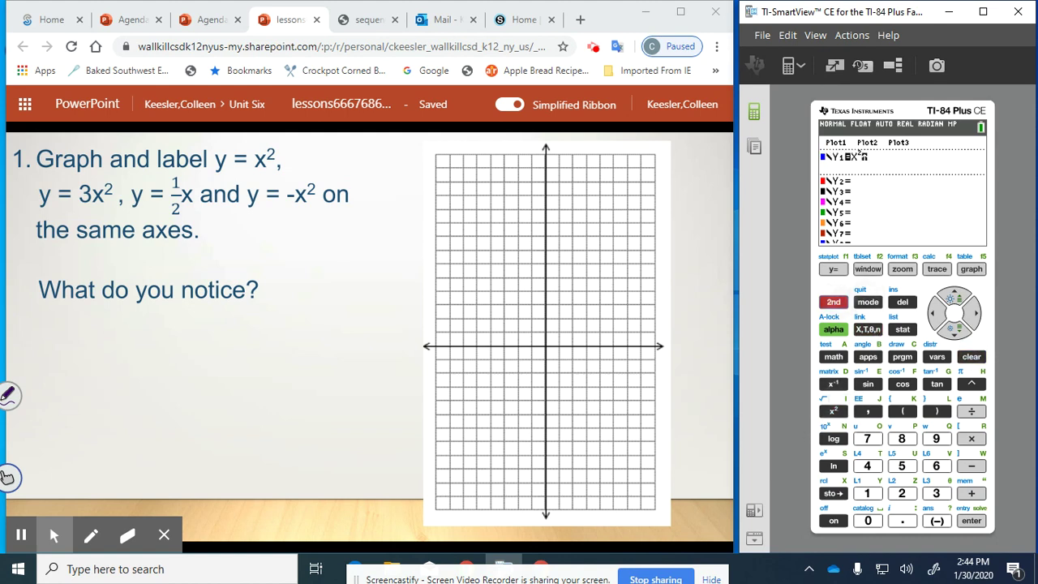
click(971, 270)
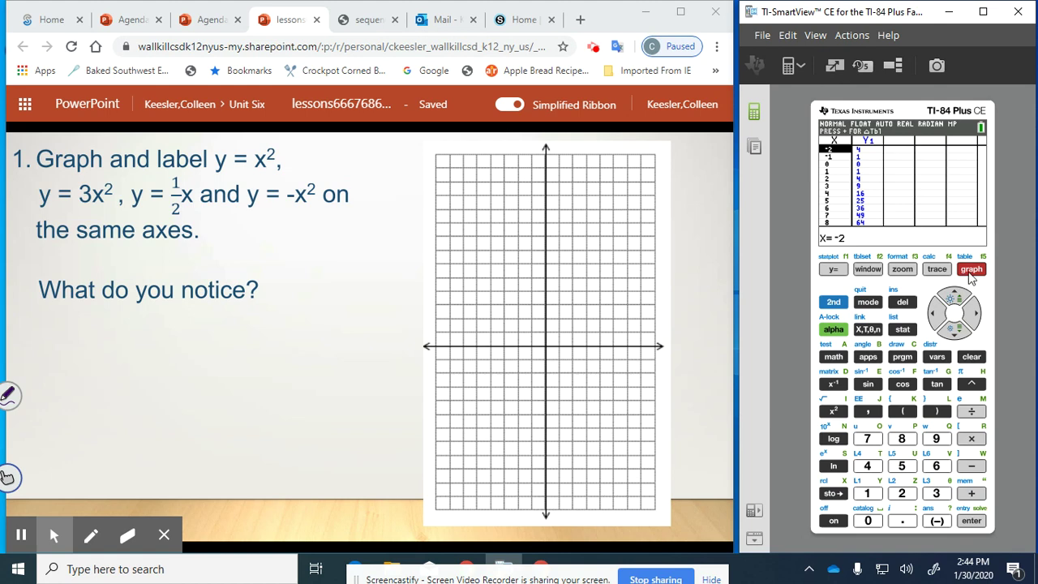
click(955, 295)
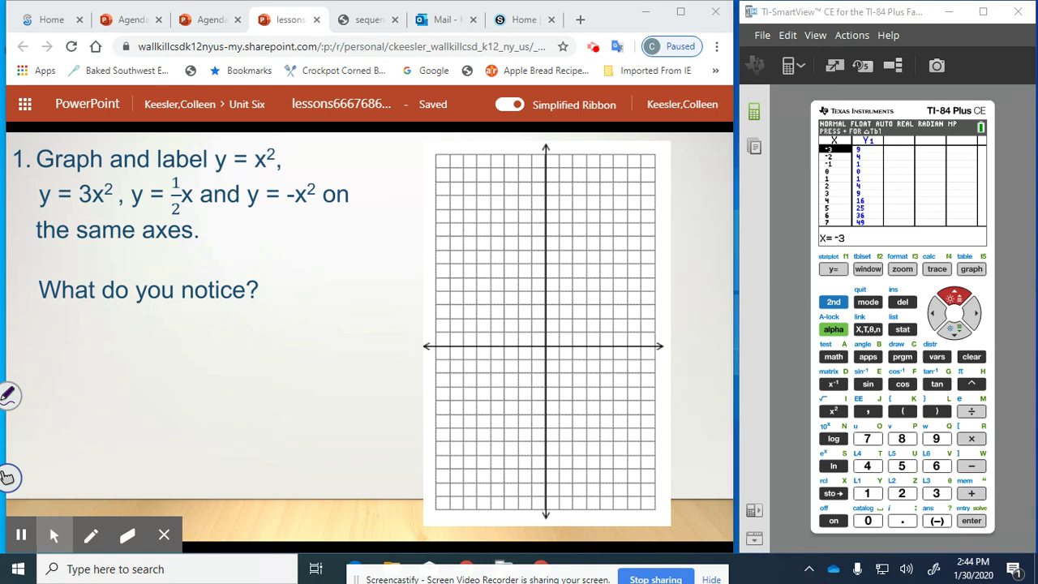
Plot the seven y=x² points from (-3, 9) through the origin to (3, 9).
click(503, 225)
click(520, 289)
click(533, 331)
click(547, 346)
click(560, 332)
click(570, 293)
click(586, 225)
Sketch the parabola through the points with an arrowhead and label it y=x².
mouse_move(493, 173)
mouse_down()
mouse_move(539, 341)
mouse_move(558, 332)
mouse_move(593, 167)
mouse_move(601, 172)
mouse_up()
drag(486, 181, 504, 171)
mouse_move(611, 157)
mouse_down()
mouse_move(611, 185)
mouse_move(635, 160)
mouse_move(653, 174)
mouse_move(644, 175)
mouse_move(676, 159)
mouse_up()
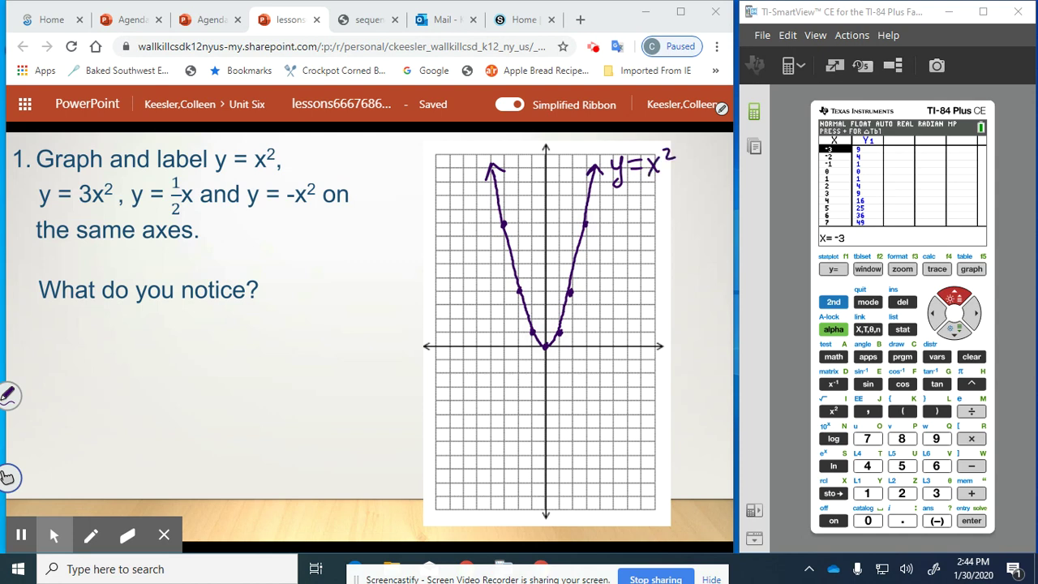
click(8, 395)
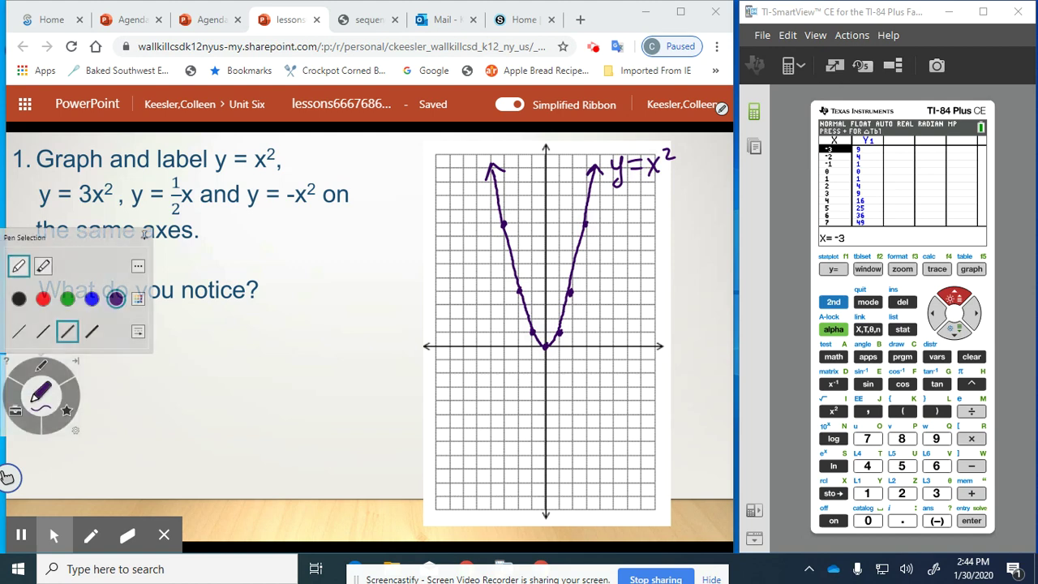
Switch the pen to green, change Y1 to 3X², and show its value table.
click(67, 299)
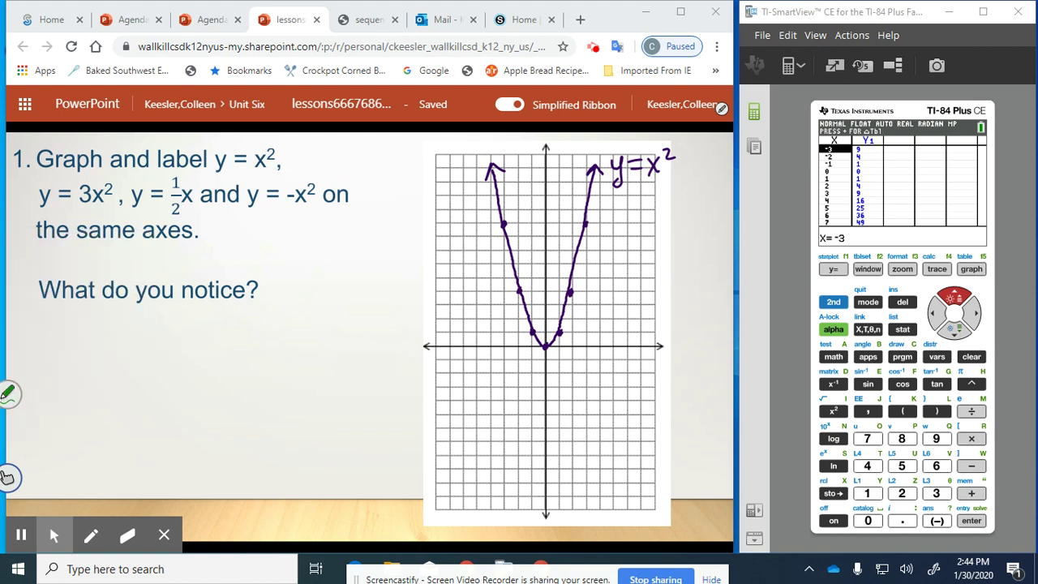
key(F1)
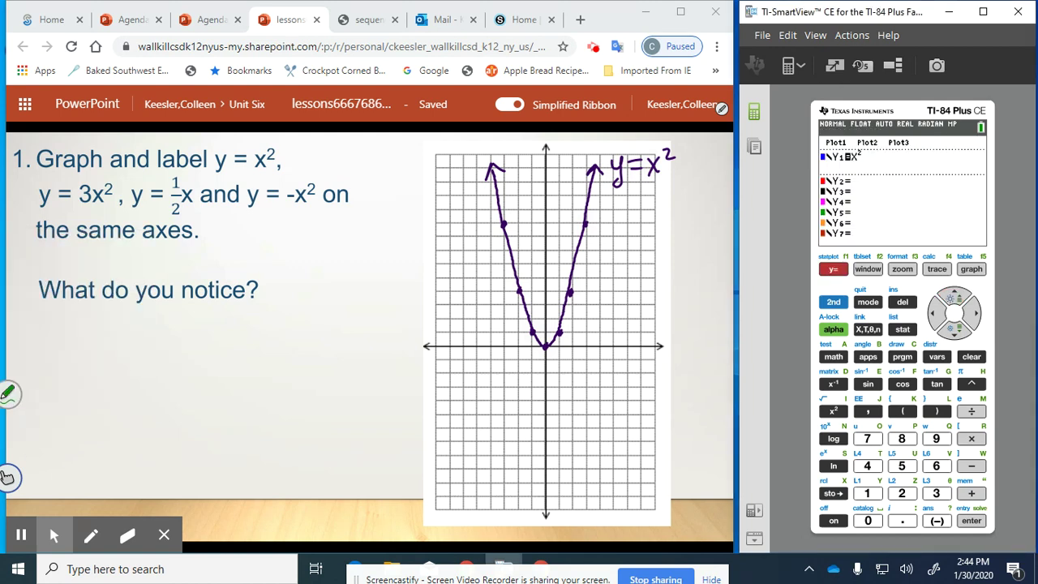
key(Escape)
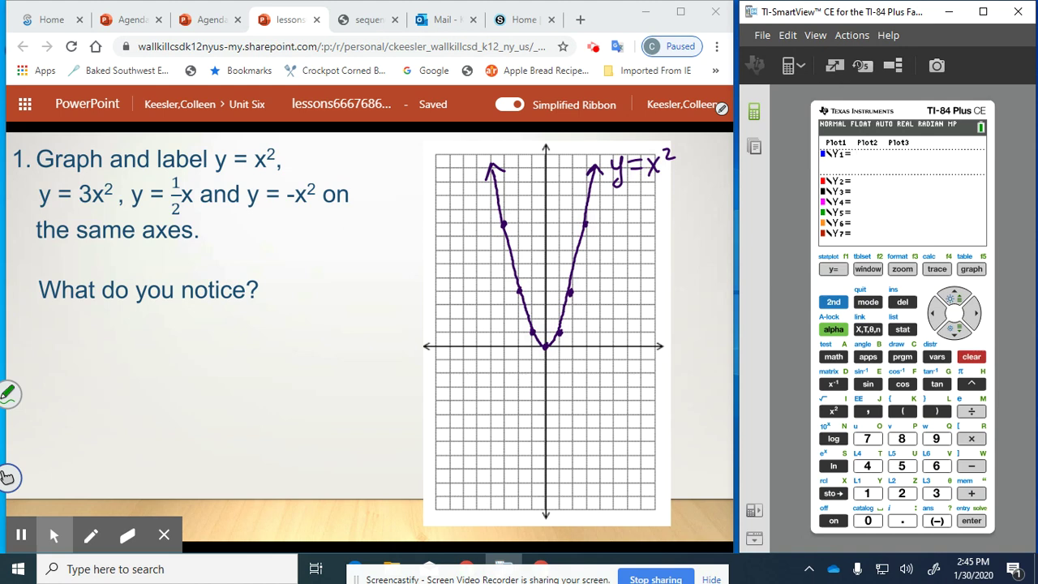
key(3)
key(x)
key(asciicircum)
key(shift)
key(F5)
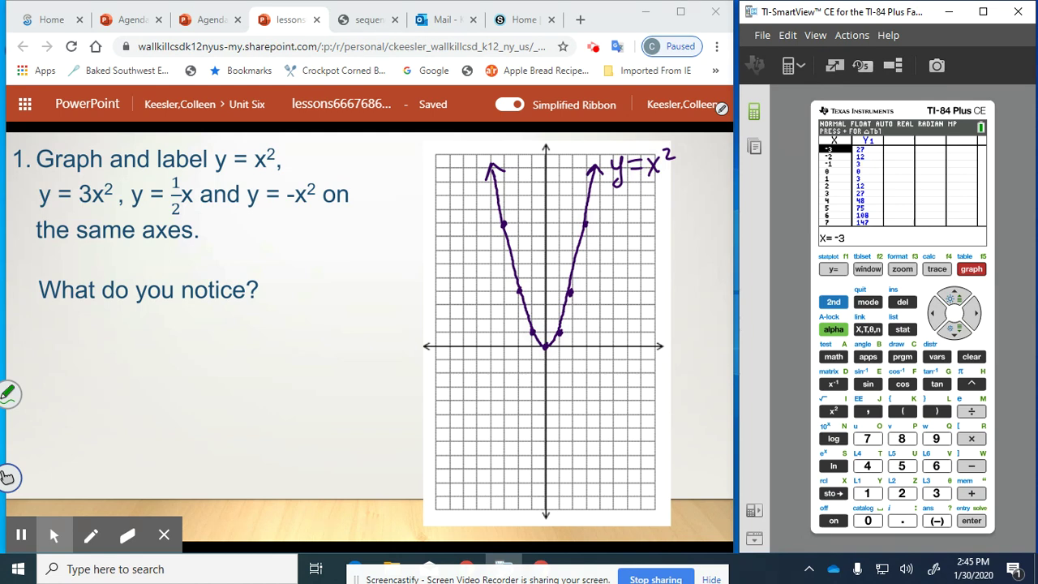
Plot green points (1, 3) and (2, 12), draw the curve, and label it y=3x².
click(517, 183)
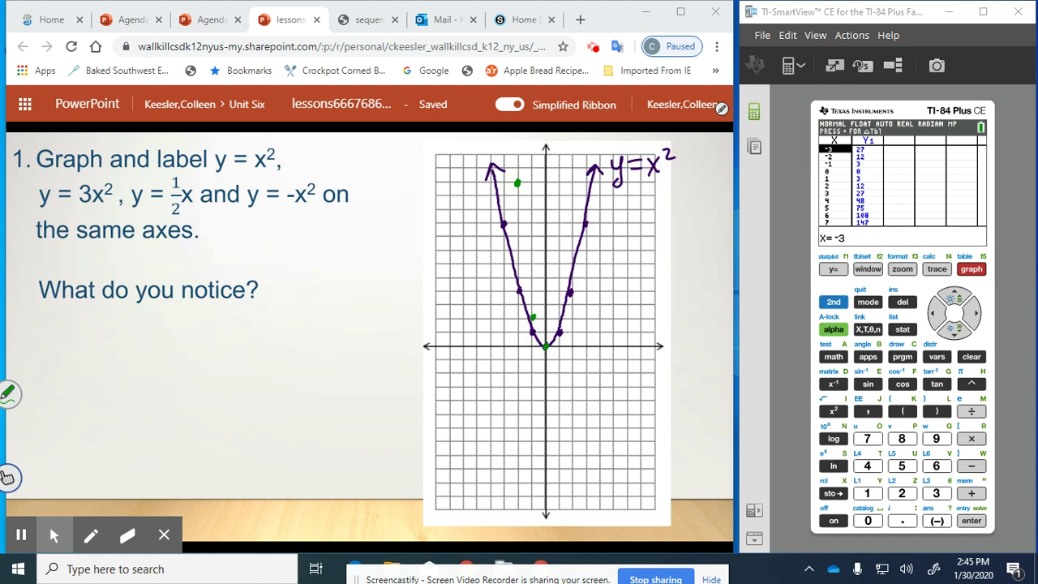
click(558, 320)
click(572, 183)
mouse_move(511, 151)
mouse_down()
mouse_move(543, 344)
mouse_move(563, 295)
mouse_move(580, 150)
mouse_move(590, 158)
mouse_move(525, 159)
mouse_up()
drag(593, 135, 590, 161)
drag(604, 139, 618, 148)
mouse_move(632, 138)
mouse_down()
mouse_move(639, 146)
mouse_move(631, 150)
mouse_move(651, 139)
mouse_up()
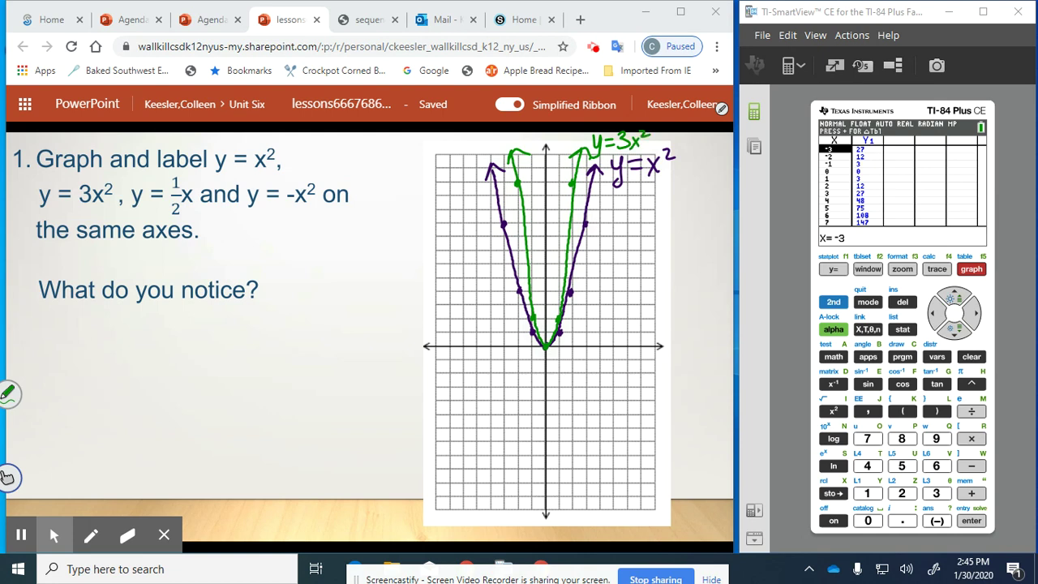
Write 'y=3x² →' in green under the question.
mouse_move(32, 316)
mouse_down()
mouse_move(37, 349)
mouse_move(62, 324)
mouse_up()
drag(48, 332, 60, 332)
drag(68, 313, 70, 336)
mouse_move(84, 320)
mouse_down()
mouse_move(100, 338)
mouse_move(83, 339)
mouse_up()
drag(96, 310, 135, 324)
mouse_move(127, 317)
mouse_down()
mouse_move(152, 338)
mouse_move(162, 321)
mouse_up()
mouse_move(164, 312)
mouse_down()
mouse_move(173, 338)
mouse_move(186, 337)
mouse_up()
mouse_move(198, 338)
mouse_down()
mouse_move(211, 309)
mouse_move(208, 325)
mouse_up()
Continue the note with 'the function is narrowed'.
mouse_move(208, 323)
mouse_down()
mouse_move(219, 338)
mouse_move(240, 338)
mouse_up()
mouse_move(250, 313)
mouse_down()
mouse_move(253, 339)
mouse_move(261, 323)
mouse_up()
mouse_move(263, 337)
mouse_down()
mouse_move(269, 323)
mouse_move(268, 337)
mouse_up()
drag(279, 328, 276, 338)
drag(282, 328, 308, 336)
mouse_move(150, 348)
mouse_down()
mouse_move(151, 367)
mouse_move(164, 369)
mouse_up()
mouse_move(173, 357)
mouse_down()
mouse_move(177, 369)
mouse_move(204, 356)
mouse_up()
drag(212, 355, 261, 370)
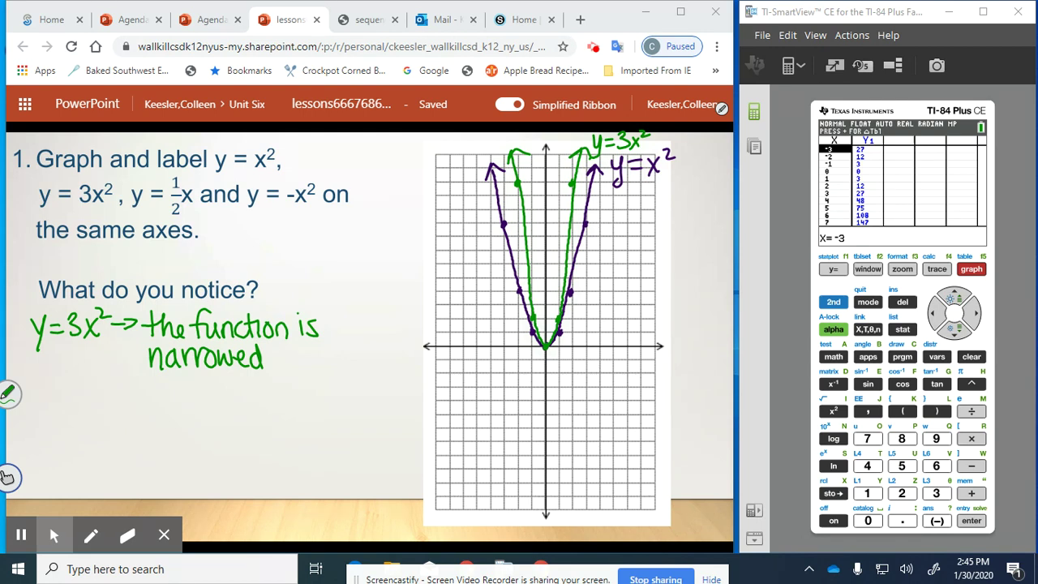
Add '/stretched by a factor of 3' to the note and circle the shared vertex.
mouse_move(280, 342)
mouse_down()
mouse_move(276, 366)
mouse_move(305, 354)
mouse_move(365, 357)
mouse_move(378, 340)
mouse_up()
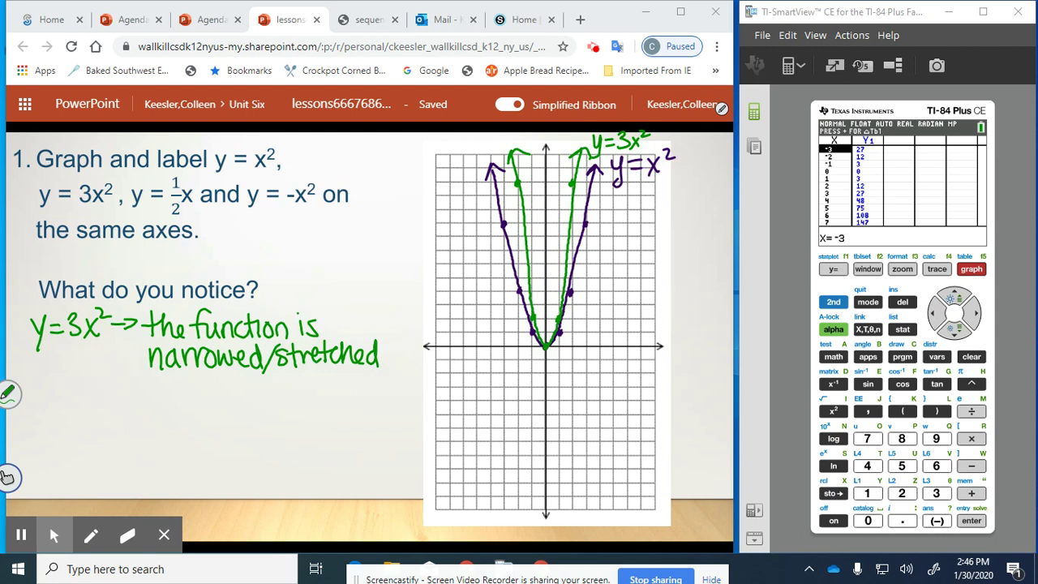
drag(150, 373, 151, 393)
mouse_move(193, 381)
mouse_down()
mouse_move(194, 394)
mouse_move(207, 396)
mouse_move(220, 381)
mouse_up()
mouse_move(224, 381)
mouse_down()
mouse_move(226, 394)
mouse_move(256, 396)
mouse_move(290, 382)
mouse_move(302, 405)
mouse_move(323, 378)
mouse_move(317, 395)
mouse_up()
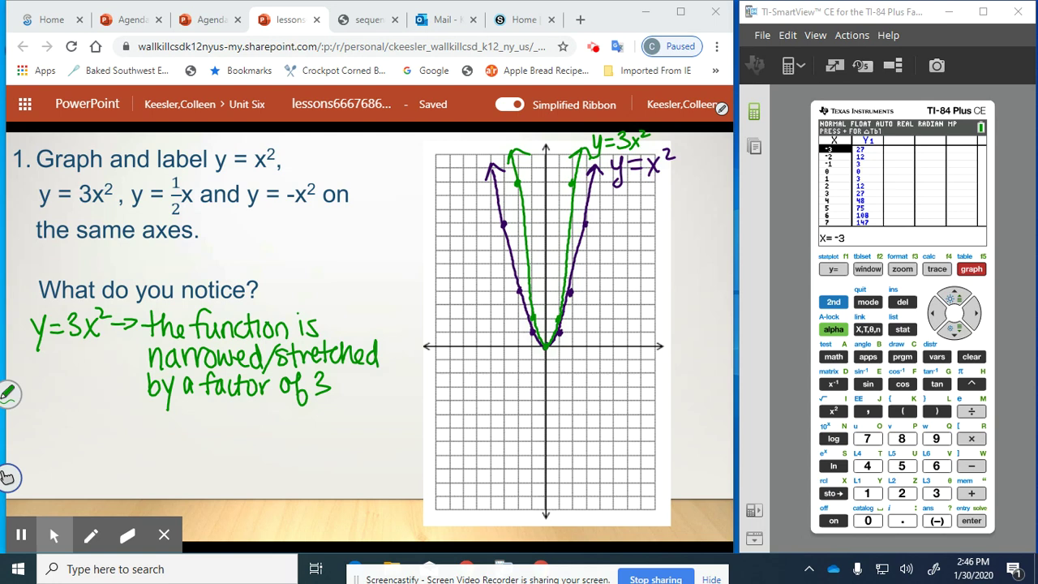
mouse_move(543, 326)
mouse_down()
mouse_move(517, 333)
mouse_move(576, 331)
mouse_move(545, 326)
mouse_up()
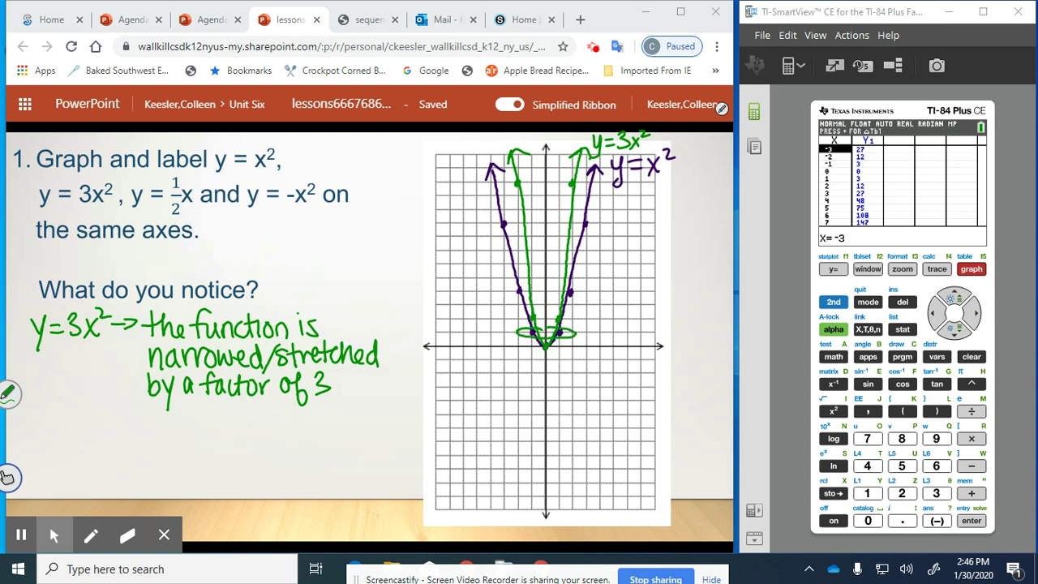